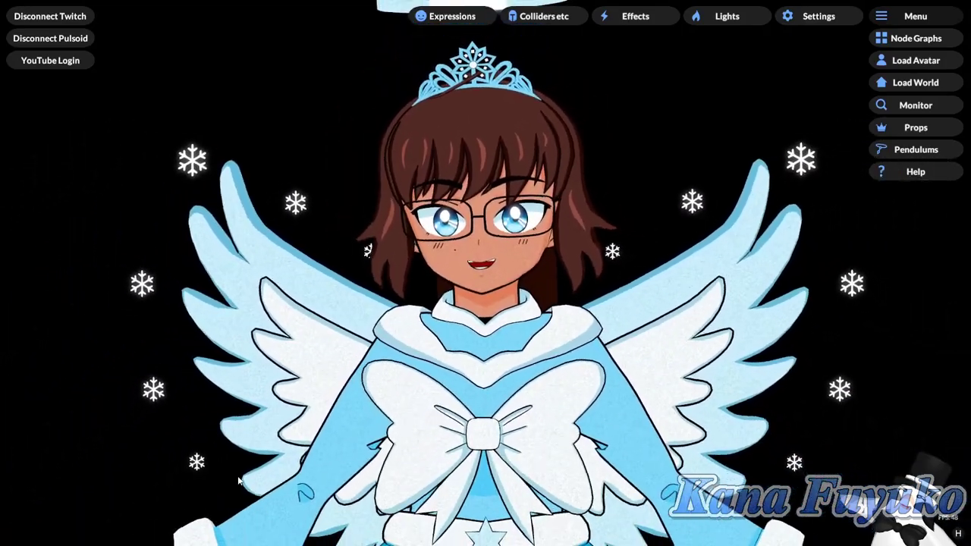
pyautogui.scroll(-3, 293, 299)
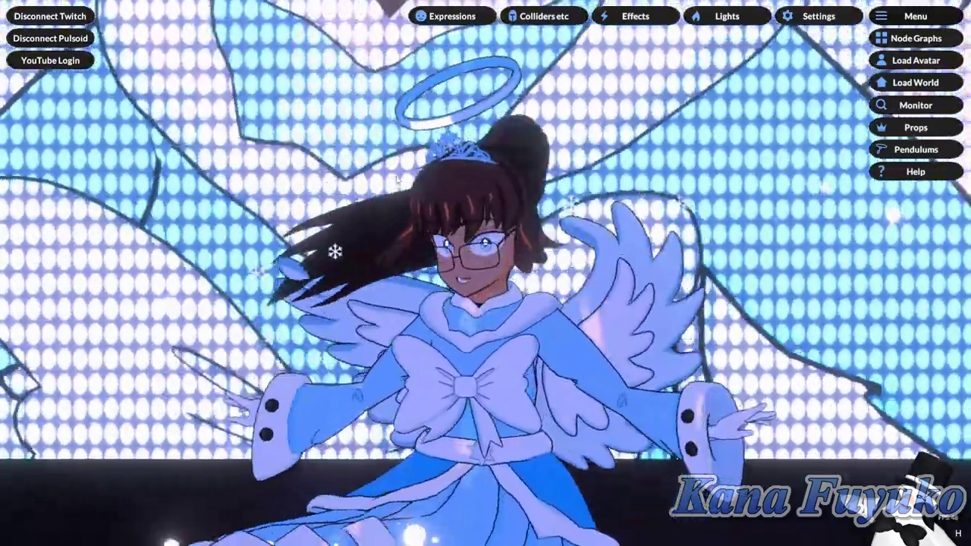
pyautogui.moveTo(402, 187); pyautogui.dragTo(598, 185)
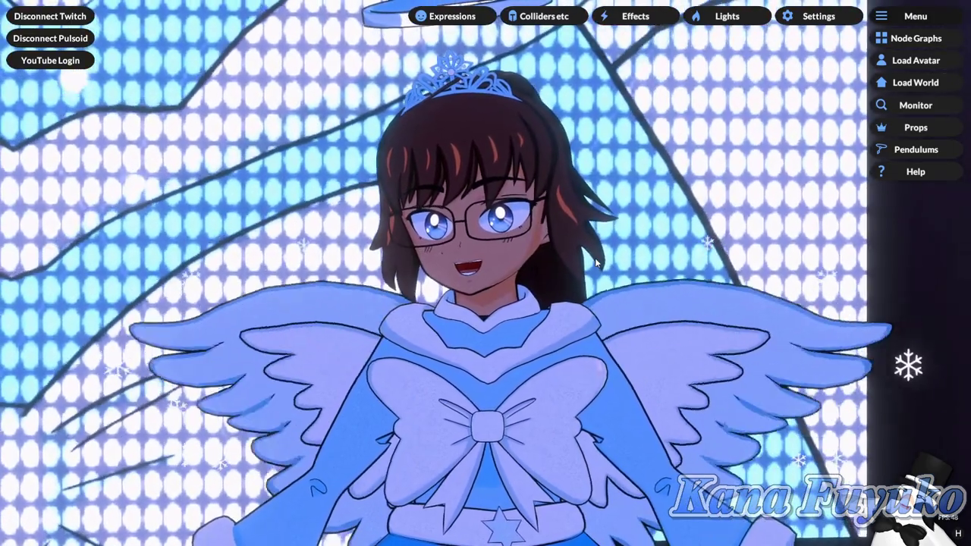
pyautogui.scroll(-8, 594, 228)
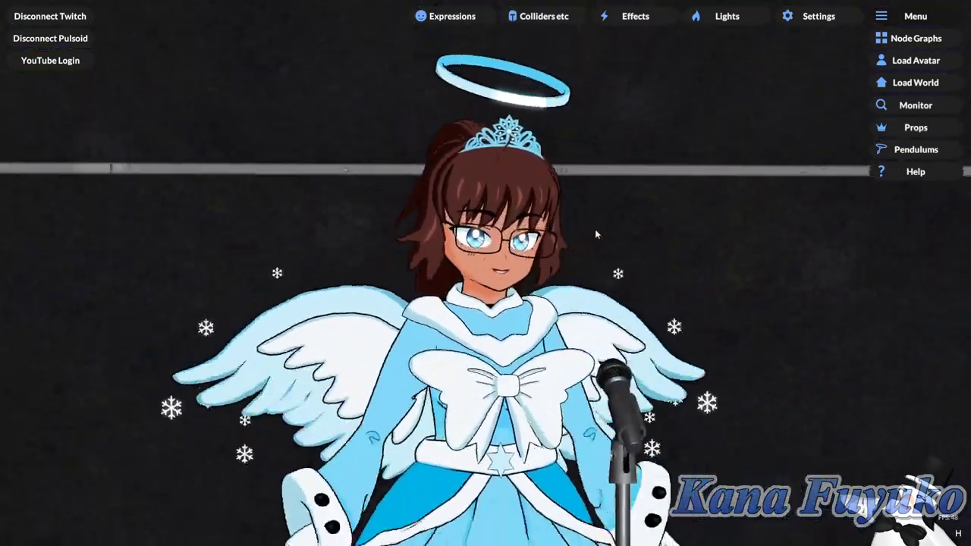
pyautogui.moveTo(586, 234); pyautogui.dragTo(651, 265)
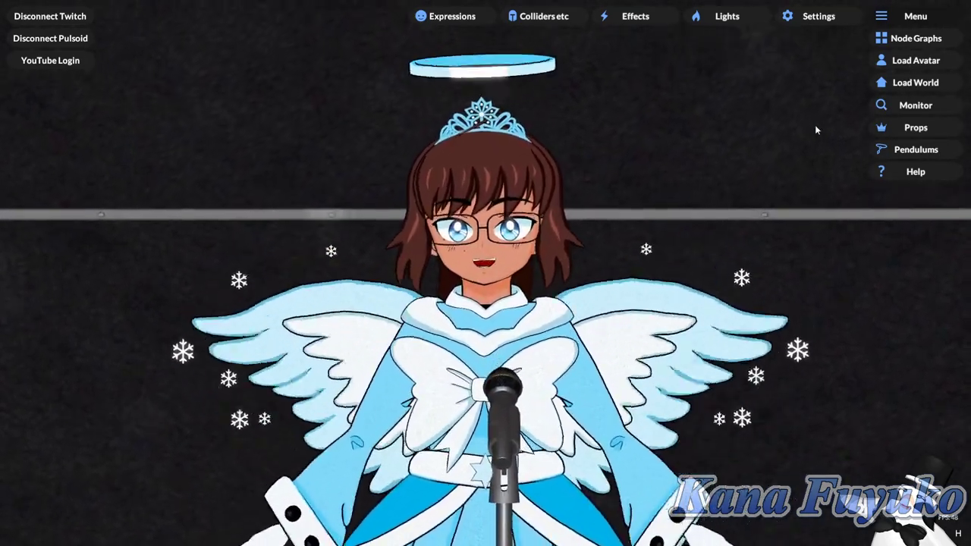
# Open the node graph editor, add a new empty graph, and reposition the editor window.
pyautogui.click(884, 40)
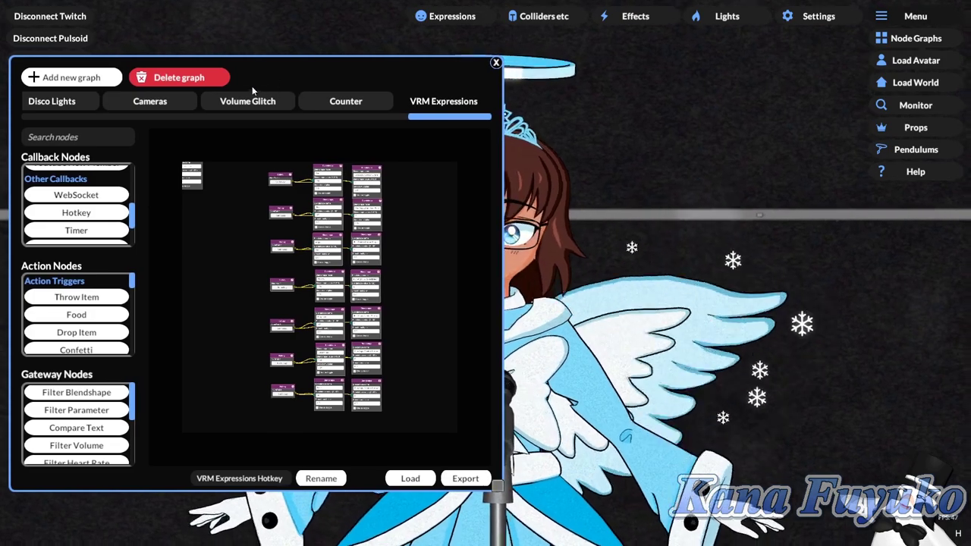
pyautogui.click(69, 77)
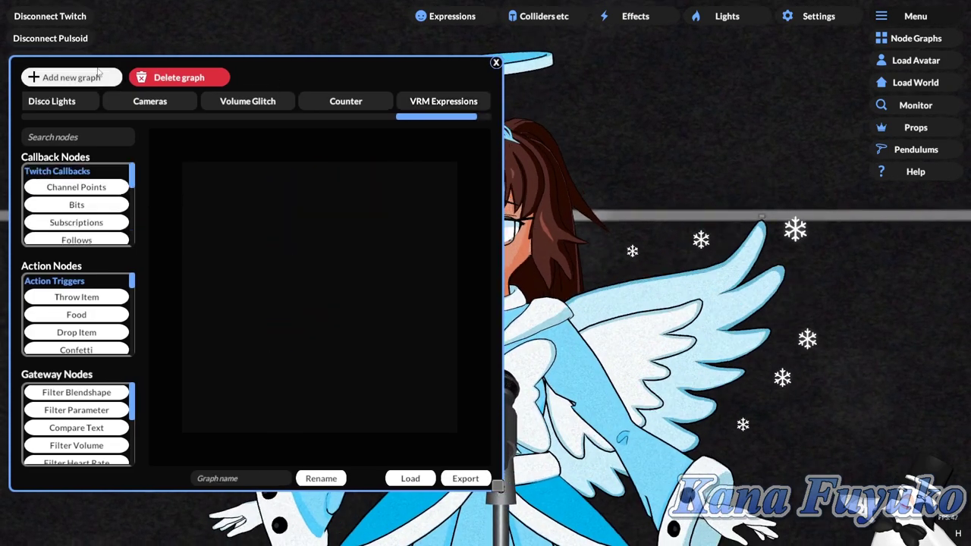
pyautogui.moveTo(410, 104); pyautogui.dragTo(337, 126)
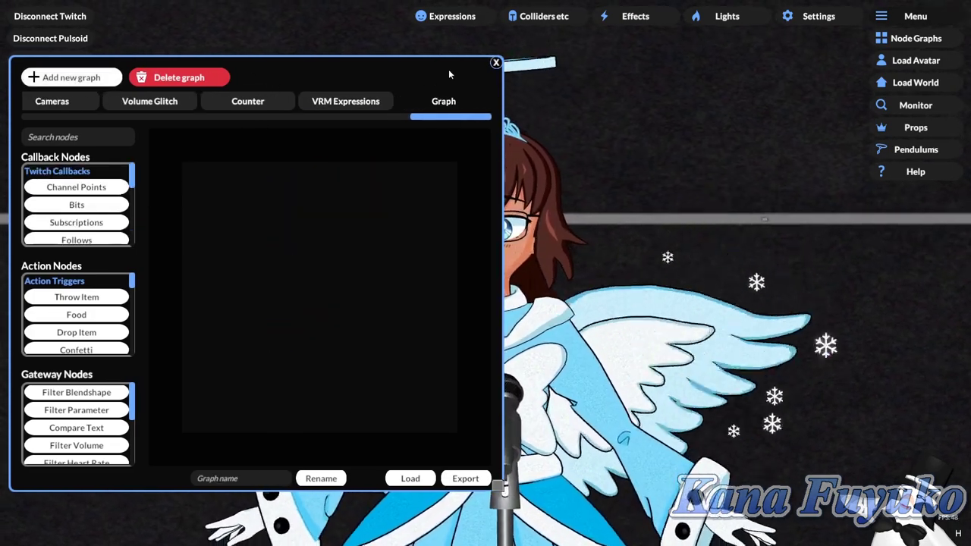
pyautogui.moveTo(448, 74); pyautogui.dragTo(339, 71)
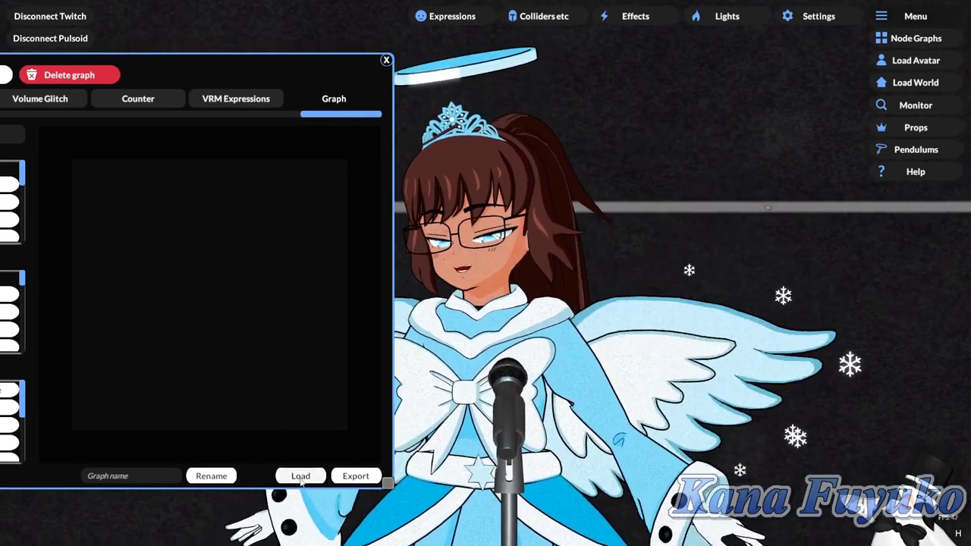
pyautogui.moveTo(237, 69); pyautogui.dragTo(414, 79)
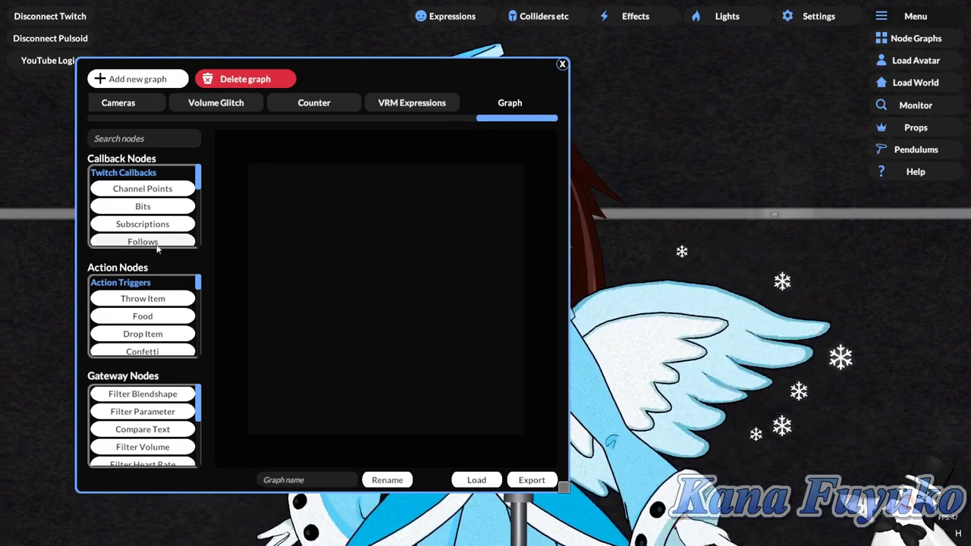
pyautogui.moveTo(332, 76); pyautogui.dragTo(382, 74)
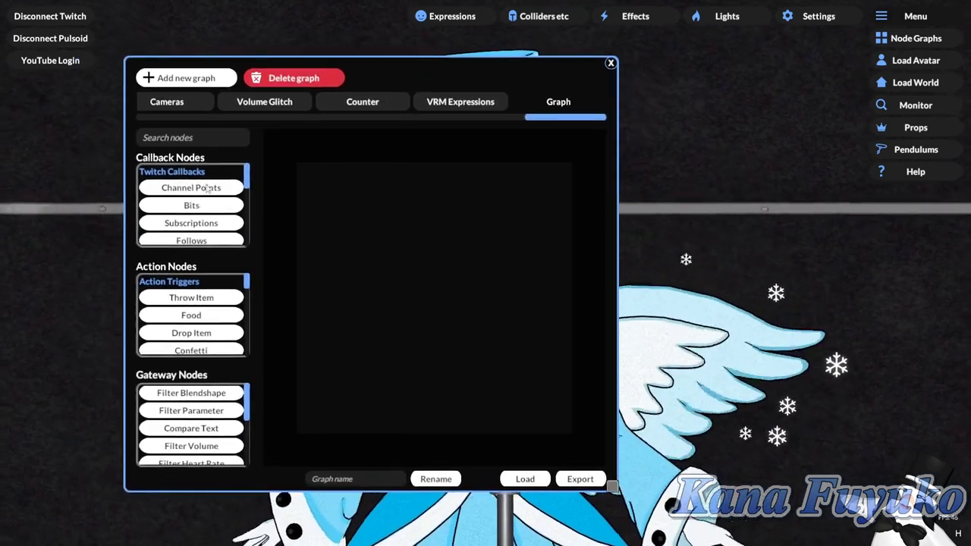
# Search the nodes for "cam" and place a Camera Look At node in the upper part of the graph.
pyautogui.click(211, 138)
pyautogui.write('fol')
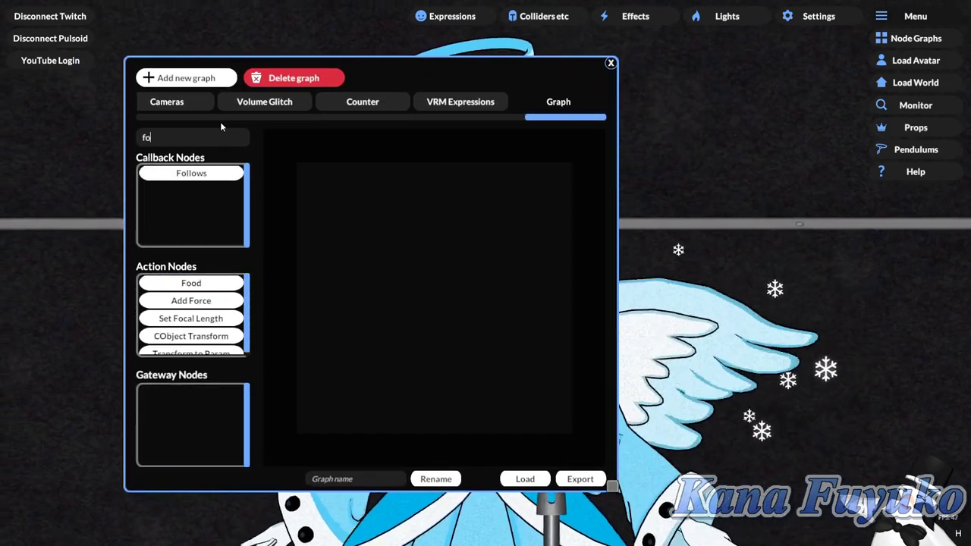
pyautogui.press('BackSpace')
pyautogui.press('BackSpace')
pyautogui.press('BackSpace')
pyautogui.write('cam')
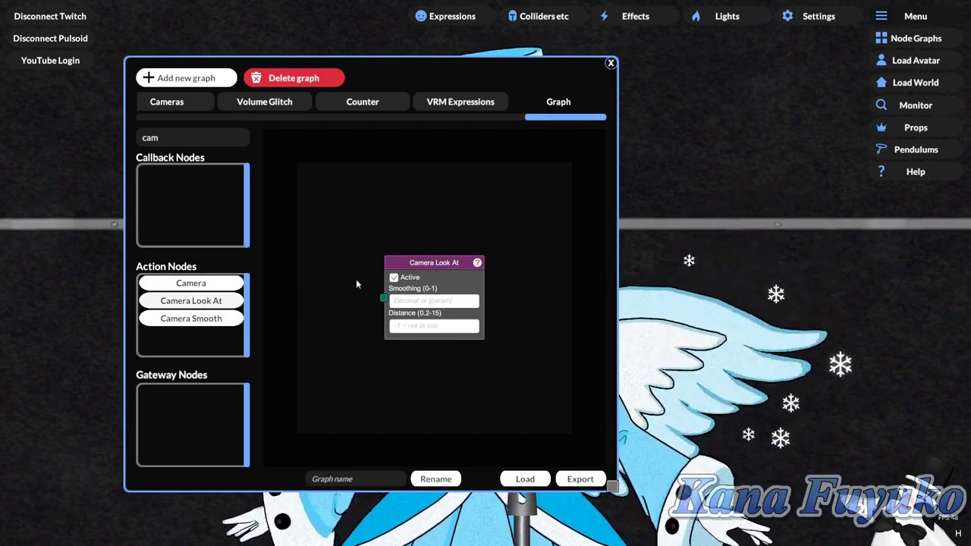
pyautogui.moveTo(456, 73); pyautogui.dragTo(303, 48)
pyautogui.moveTo(293, 242); pyautogui.dragTo(365, 169)
pyautogui.moveTo(289, 55); pyautogui.dragTo(371, 77)
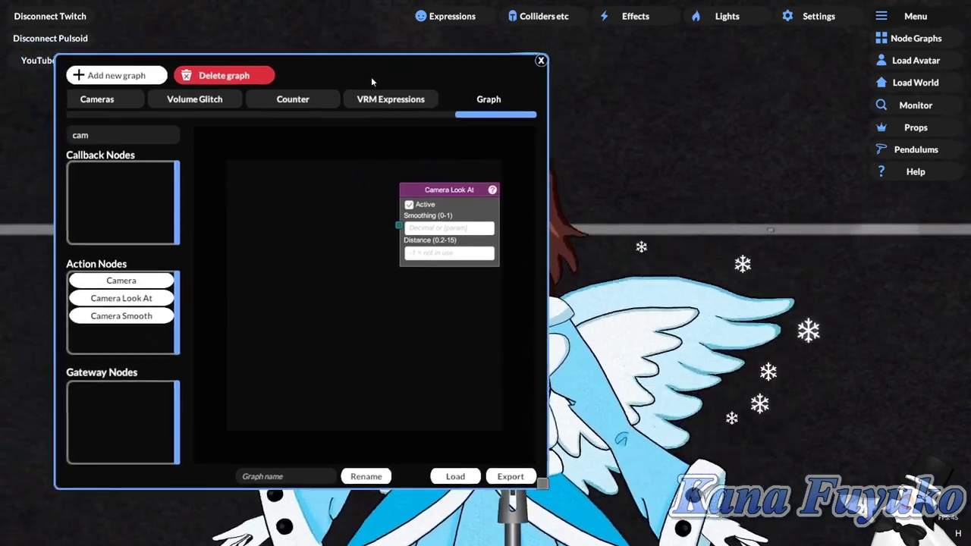
# Search the nodes for "hotk" and add a Hotkey callback node beside the Camera Look At node.
pyautogui.click(129, 137)
pyautogui.write('hotk')
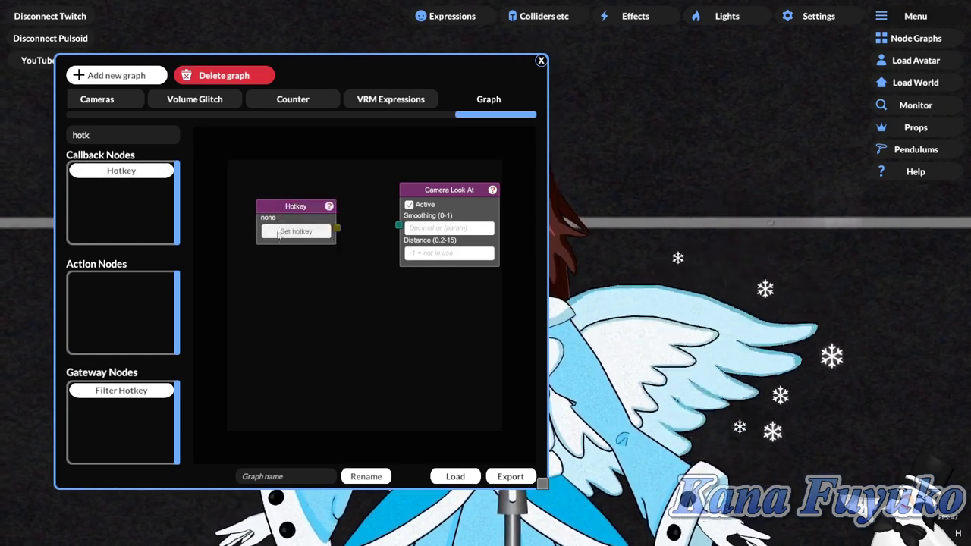
pyautogui.moveTo(384, 78); pyautogui.dragTo(327, 82)
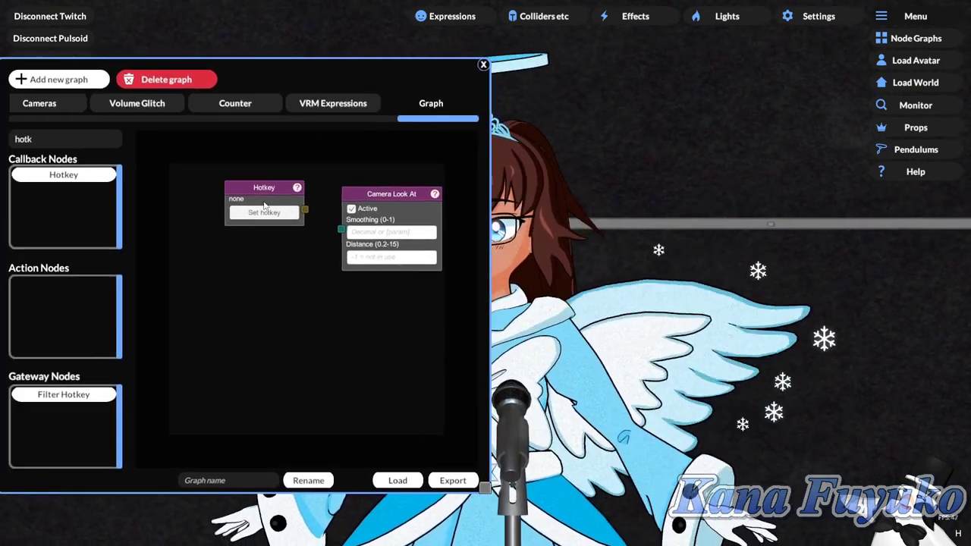
# Duplicate the Hotkey node and the Camera Look At node, placing each copy below its original.
pyautogui.click(274, 244)
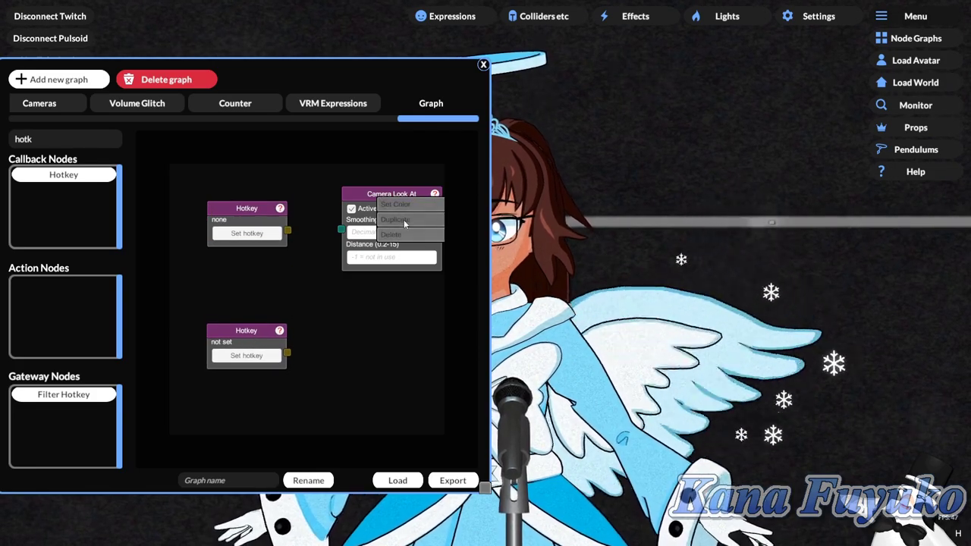
pyautogui.moveTo(396, 216); pyautogui.dragTo(384, 301)
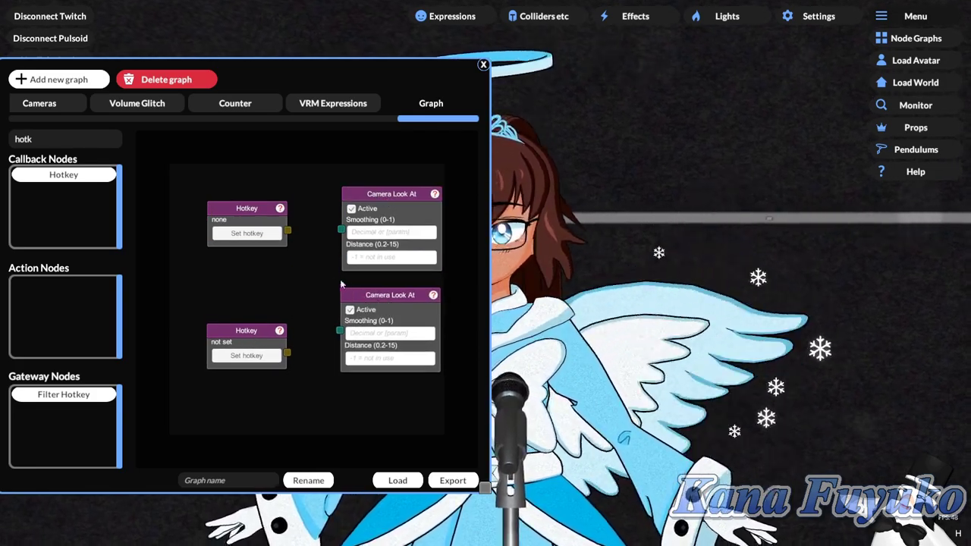
pyautogui.moveTo(306, 277)
pyautogui.mouseDown()
pyautogui.moveTo(271, 274)
pyautogui.moveTo(297, 275)
pyautogui.mouseUp()
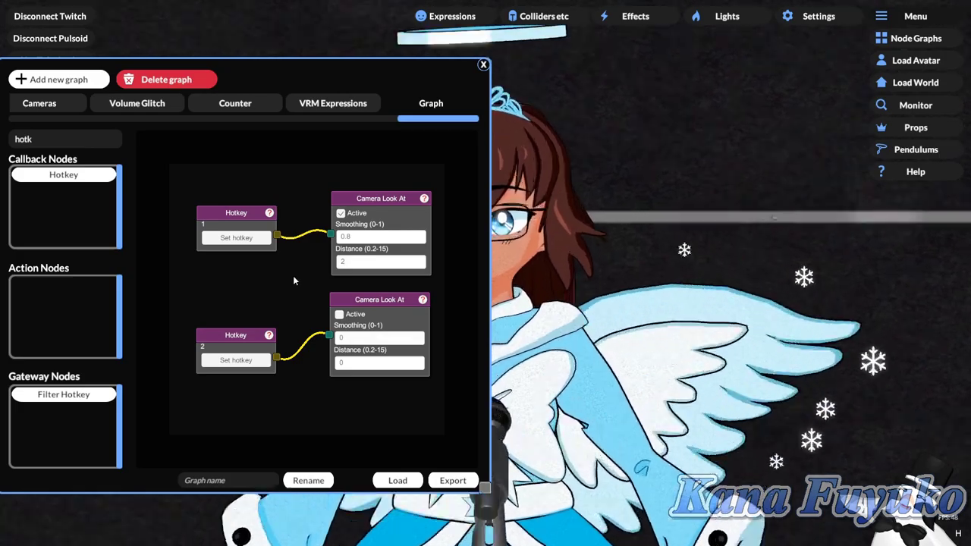
# Trigger hotkey 1 to test the camera, and set the active Camera Look At node's distance to 5.
pyautogui.press('1')
pyautogui.click(364, 237)
pyautogui.click(377, 264)
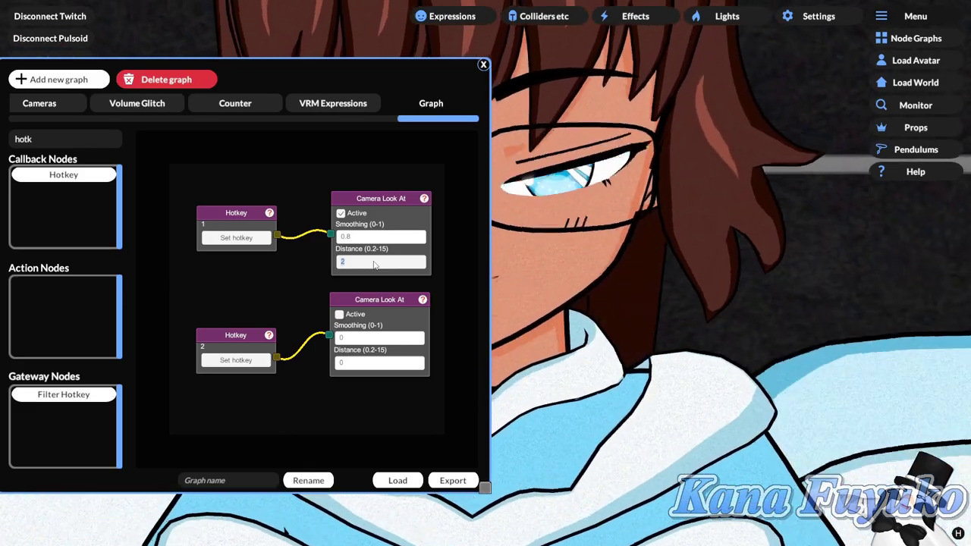
pyautogui.write('5')
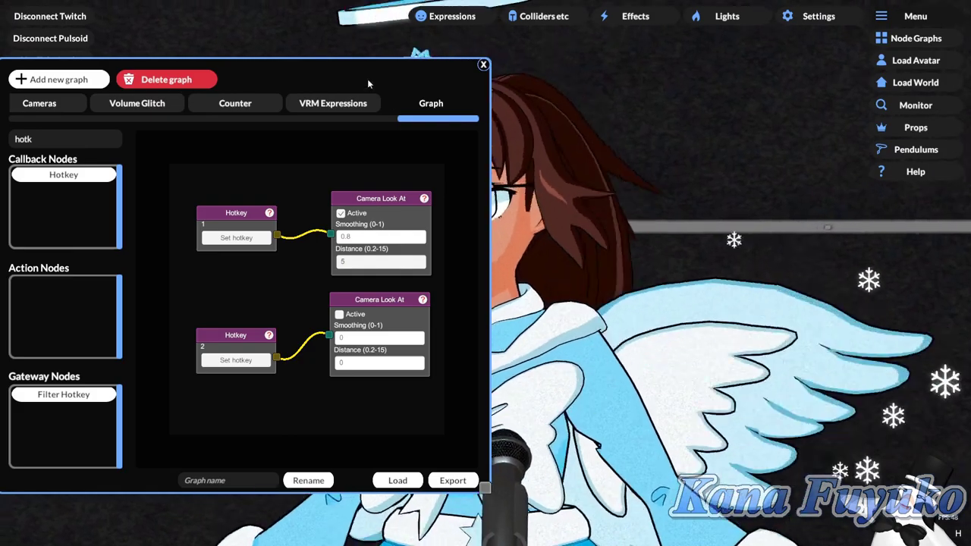
# Reposition the node graph window and make it slightly narrower to uncover more of the avatar.
pyautogui.moveTo(367, 78); pyautogui.dragTo(262, 64)
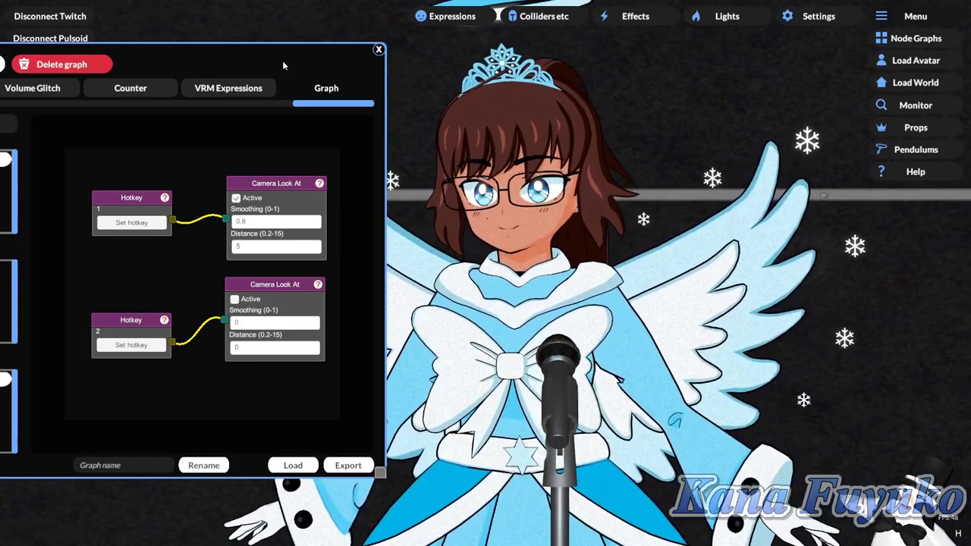
pyautogui.moveTo(283, 60); pyautogui.dragTo(394, 76)
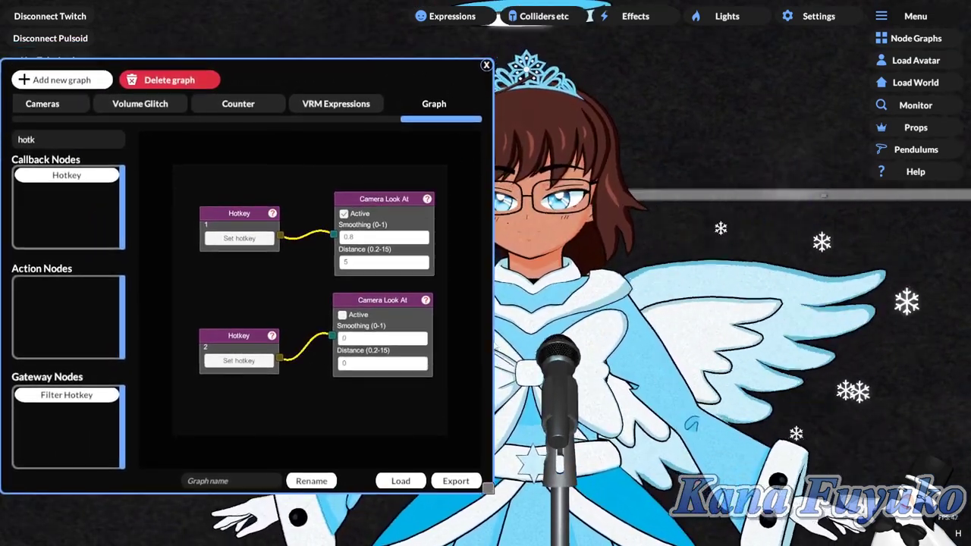
pyautogui.moveTo(488, 488); pyautogui.dragTo(456, 486)
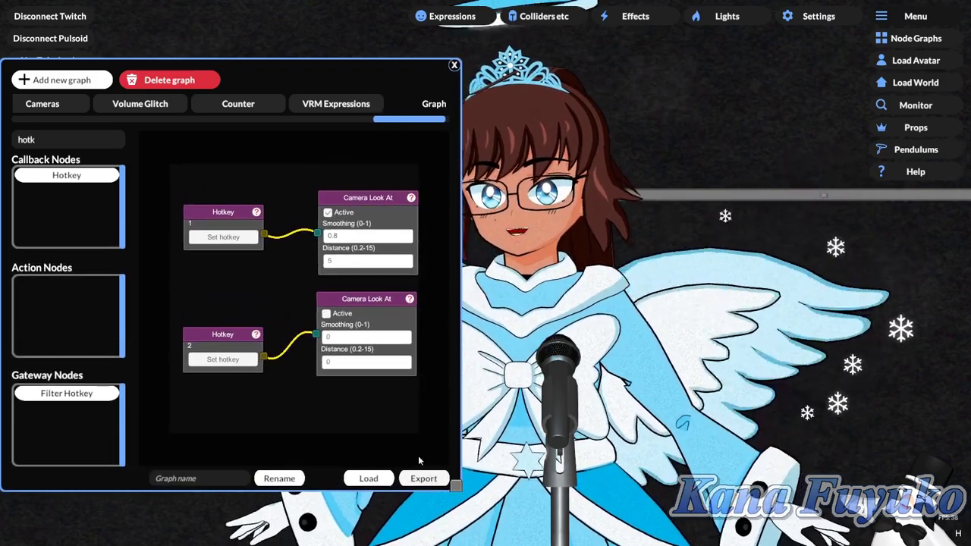
# Search the nodes for "wor" and place a Load World node above the hotkey nodes.
pyautogui.moveTo(313, 356); pyautogui.dragTo(306, 336)
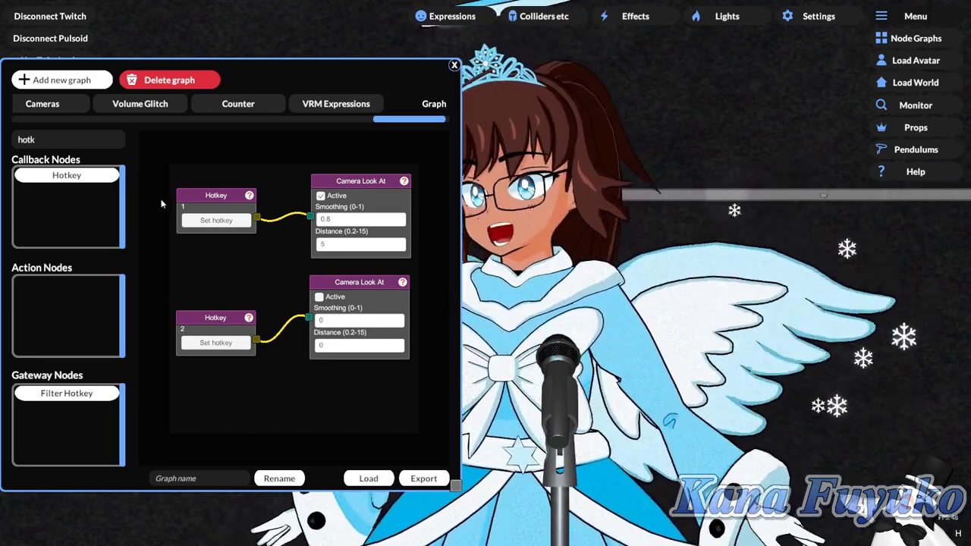
pyautogui.moveTo(153, 133); pyautogui.dragTo(161, 189)
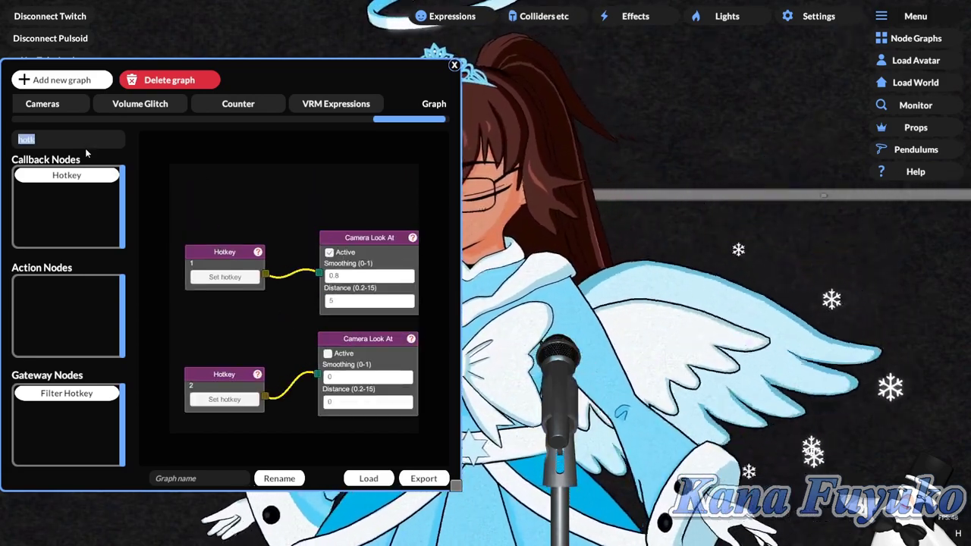
pyautogui.write('wor')
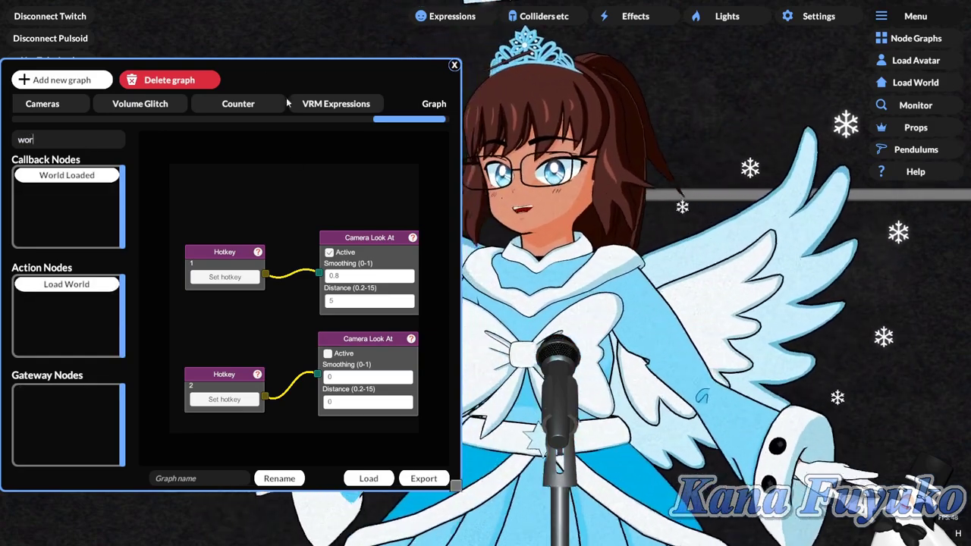
pyautogui.moveTo(282, 240); pyautogui.dragTo(270, 361)
pyautogui.moveTo(267, 283); pyautogui.dragTo(330, 216)
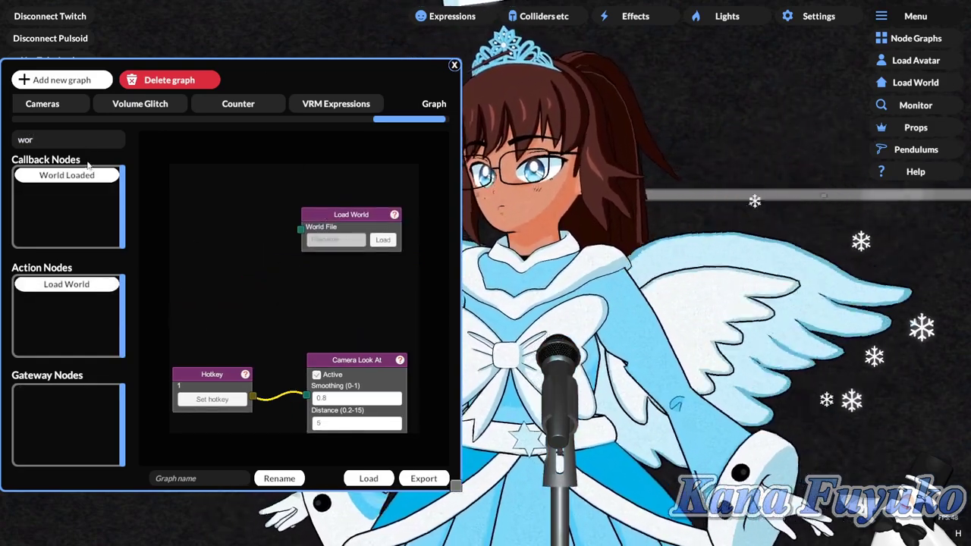
# Search for "appli", add an Application Start node, and connect it to the Load World node.
pyautogui.write('appli')
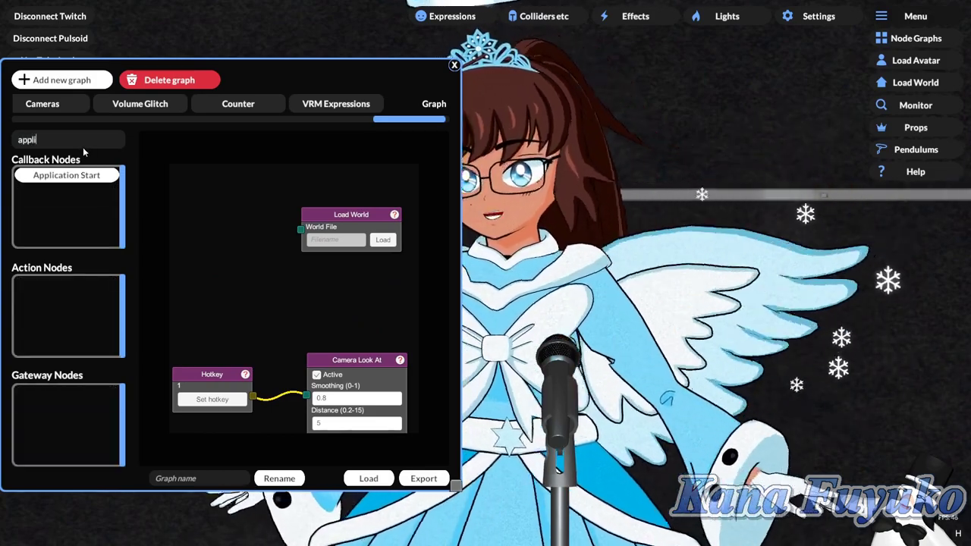
pyautogui.click(94, 181)
pyautogui.moveTo(293, 248); pyautogui.dragTo(297, 305)
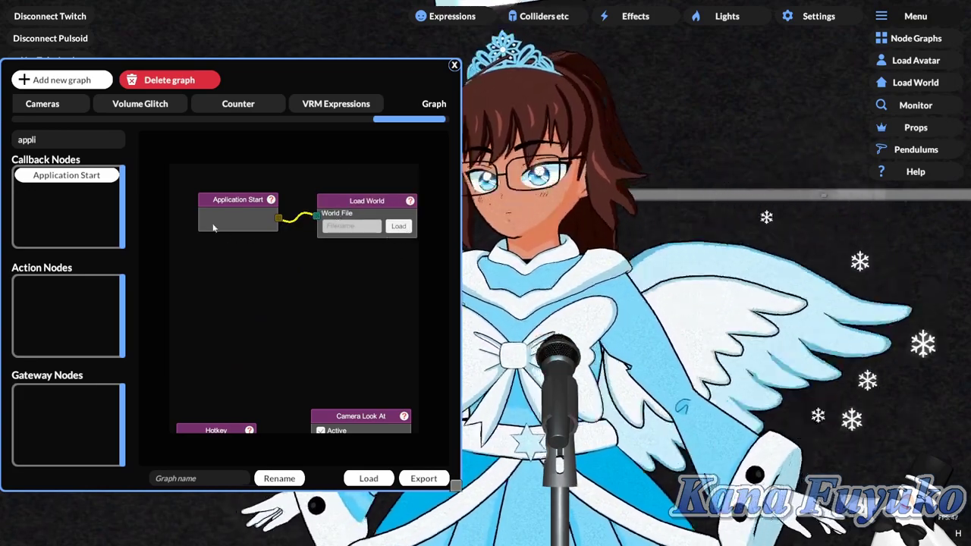
# Search the nodes for "worl" and place a World Loaded callback node below the Application Start node.
pyautogui.click(67, 145)
pyautogui.write('lo')
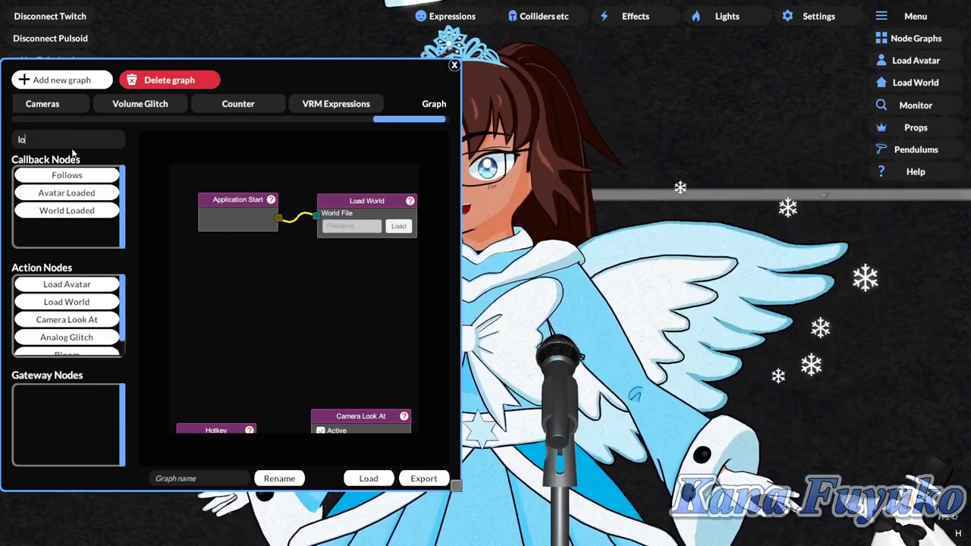
pyautogui.press('BackSpace')
pyautogui.press('BackSpace')
pyautogui.write('worl')
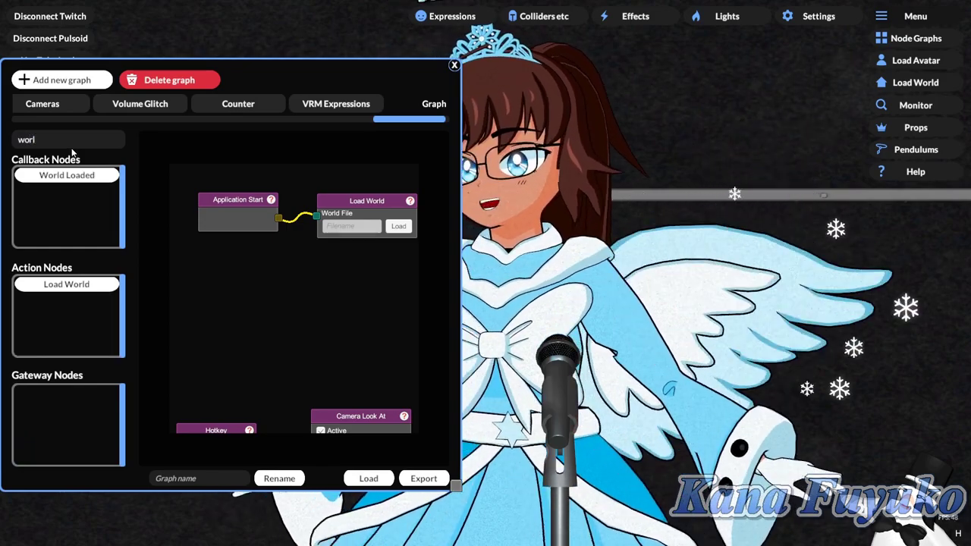
pyautogui.click(61, 179)
pyautogui.moveTo(284, 308); pyautogui.dragTo(227, 311)
pyautogui.moveTo(283, 376); pyautogui.dragTo(261, 329)
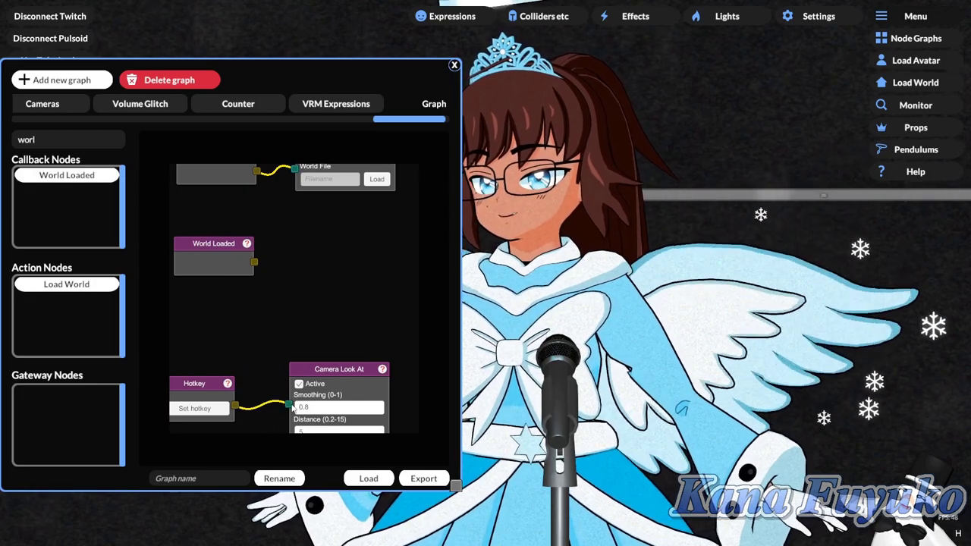
# Disconnect the active Camera Look At node from hotkey 1 and connect it to the World Loaded node instead.
pyautogui.click(289, 404)
pyautogui.moveTo(319, 370); pyautogui.dragTo(331, 260)
pyautogui.moveTo(254, 262); pyautogui.dragTo(302, 295)
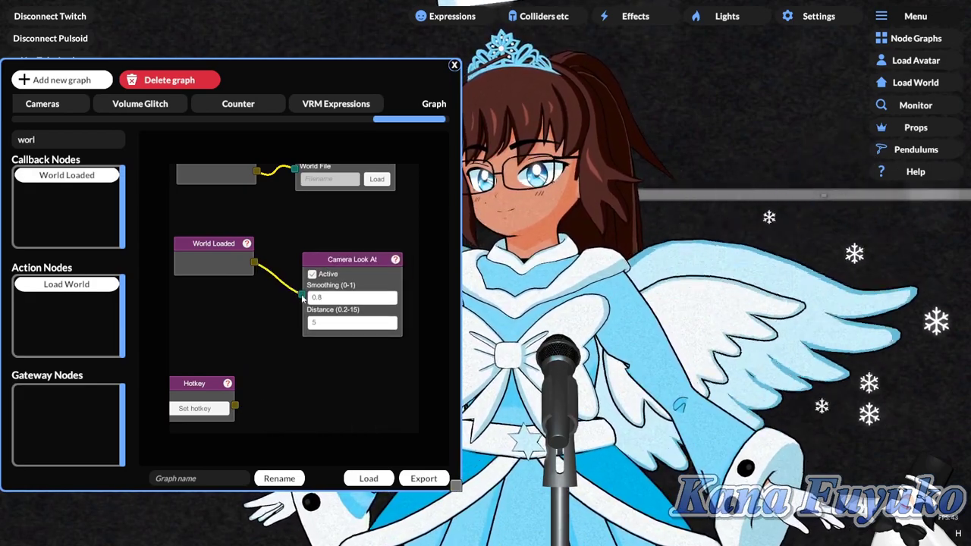
pyautogui.moveTo(301, 243); pyautogui.dragTo(304, 302)
pyautogui.moveTo(265, 256); pyautogui.dragTo(276, 234)
pyautogui.moveTo(293, 281); pyautogui.dragTo(303, 282)
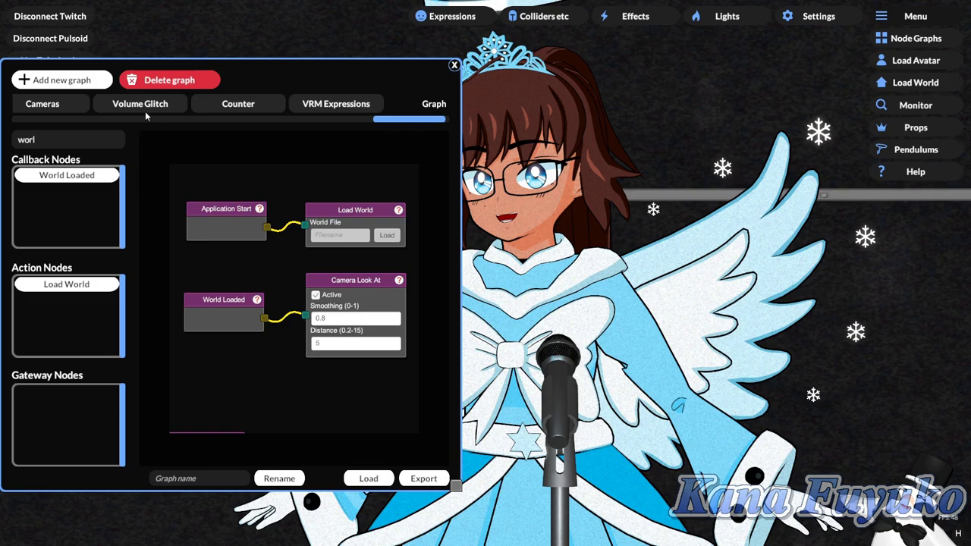
# Choose the ConcertStage file for the Load World node and trigger the Application Start node to test the graph.
pyautogui.doubleClick(144, 101)
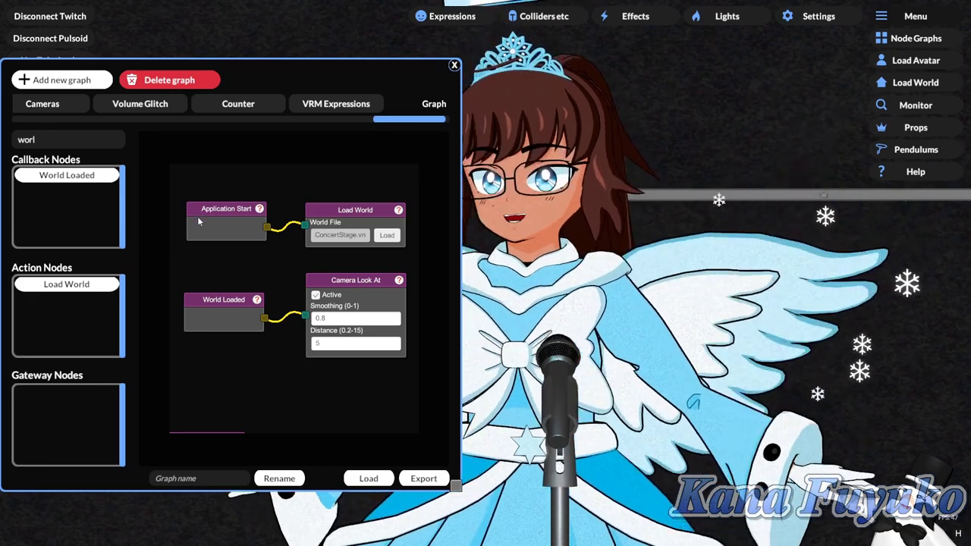
pyautogui.rightClick(207, 218)
pyautogui.click(225, 228)
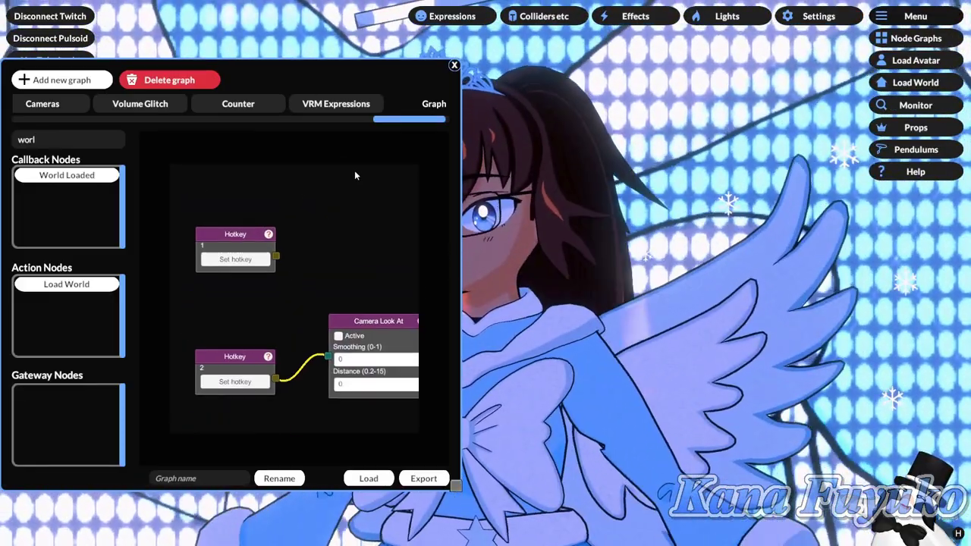
pyautogui.moveTo(355, 175); pyautogui.dragTo(351, 159)
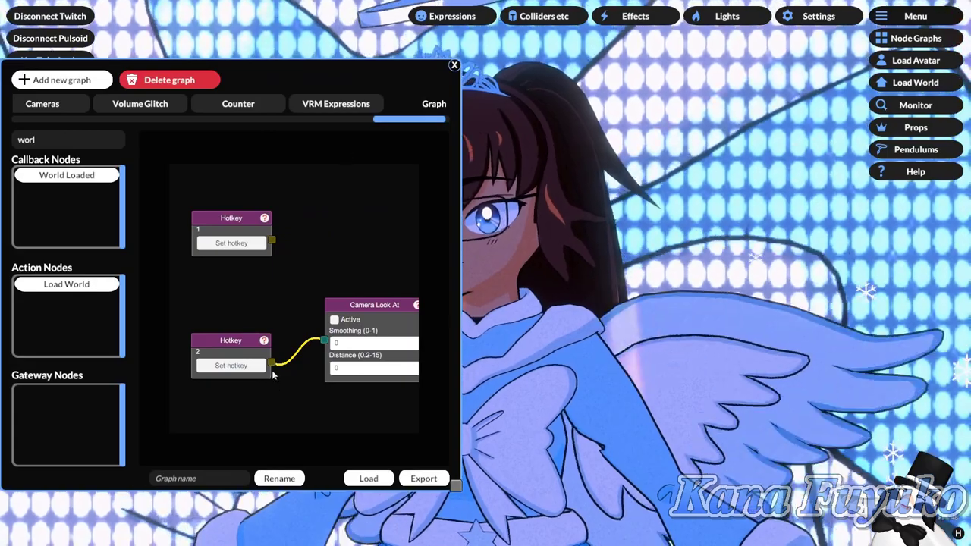